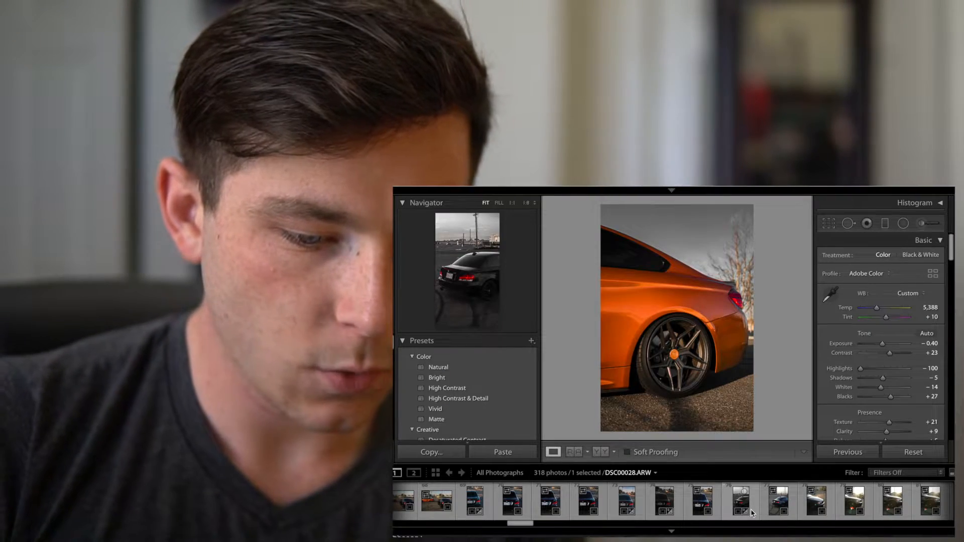
Step: Open the photo DSC00038.ARW from the filmstrip
scroll(752, 509, right, 5)
scroll(795, 507, right, 8)
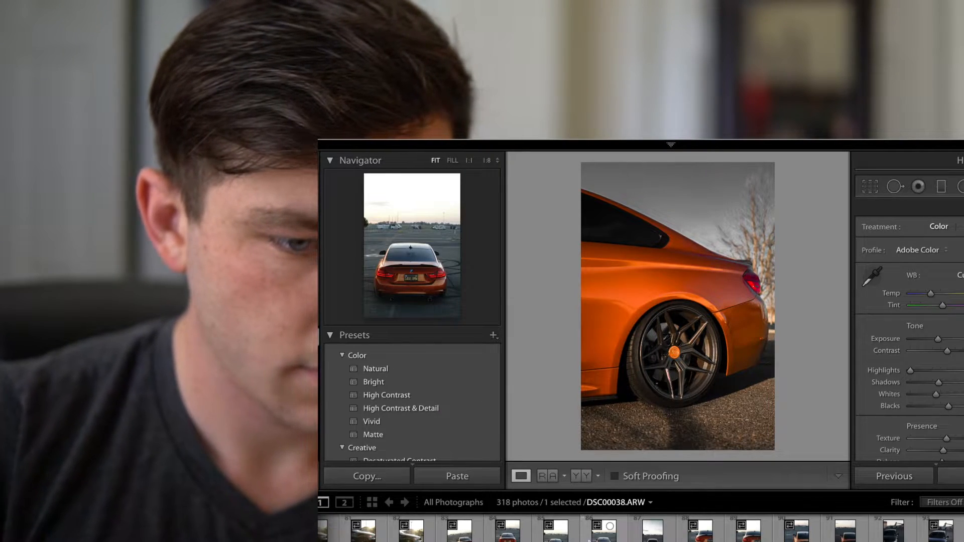
click(602, 537)
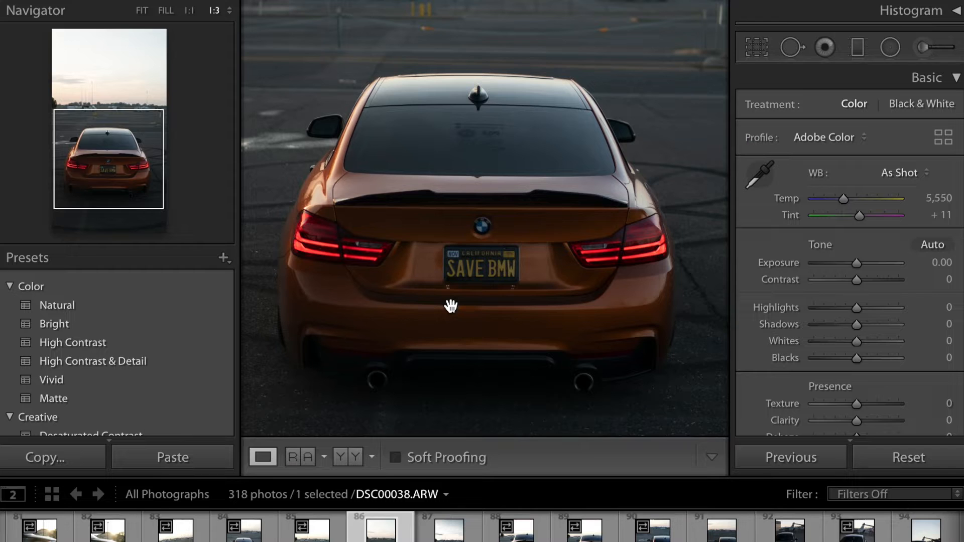
Step: Browse the Develop presets and apply the Dark 2 user preset to the photo
click(450, 306)
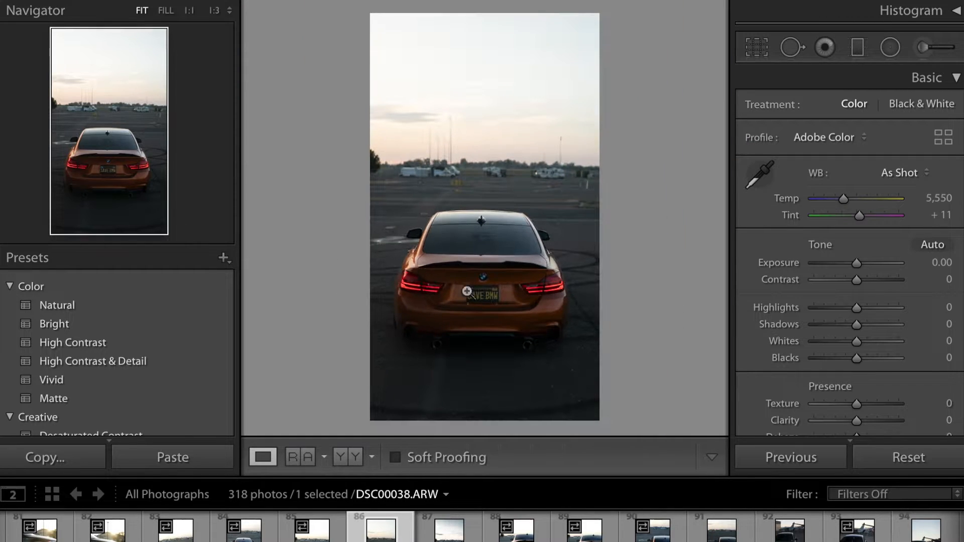
scroll(95, 352, down, 3)
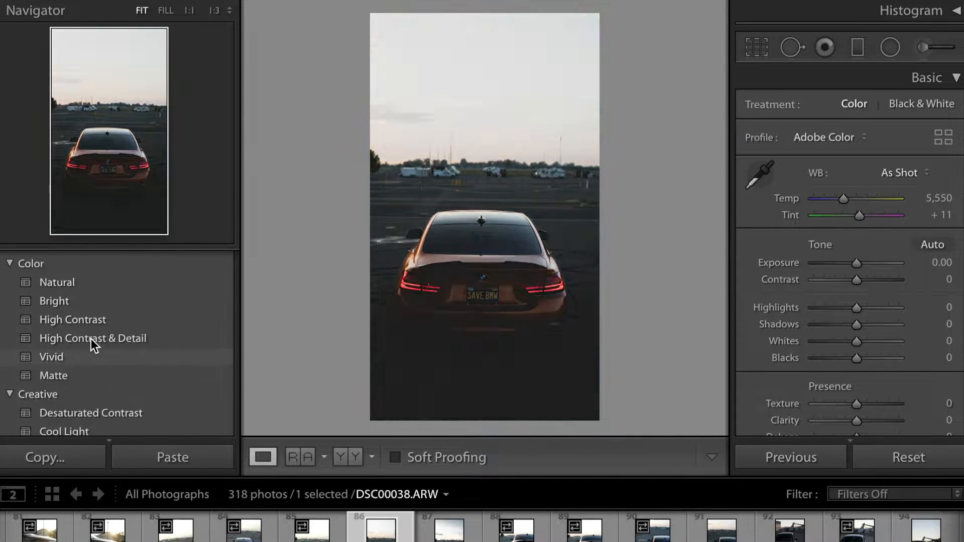
scroll(95, 344, up, 3)
scroll(70, 355, down, 2)
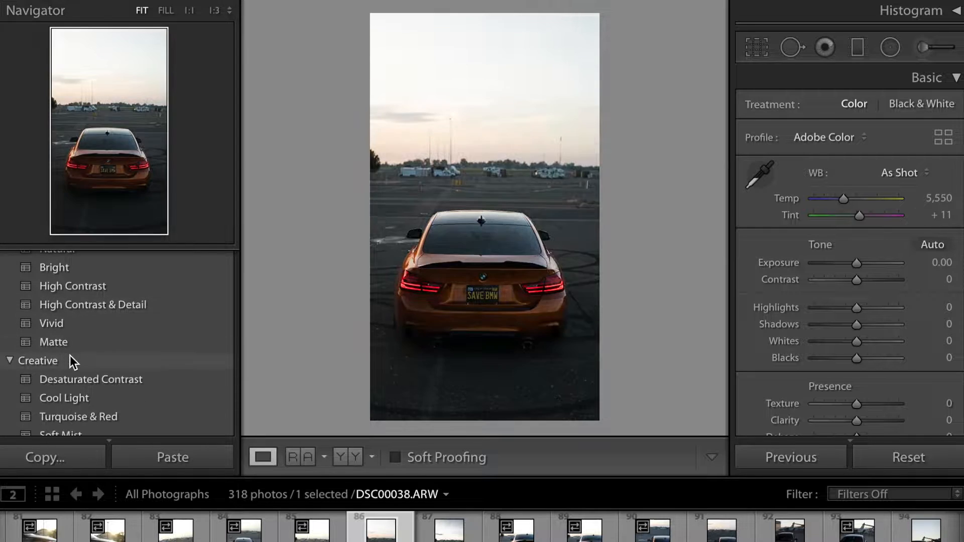
scroll(99, 339, down, 3)
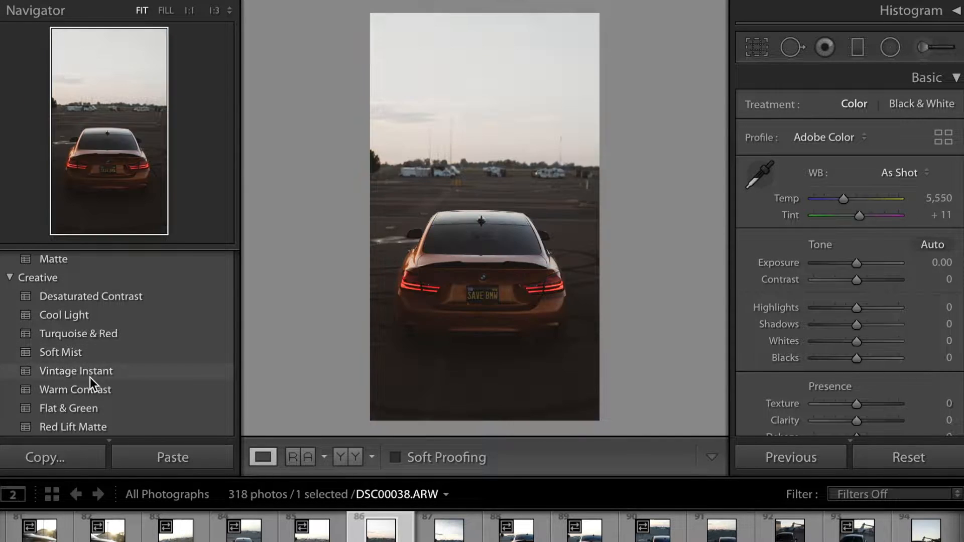
scroll(90, 378, down, 3)
scroll(89, 378, down, 8)
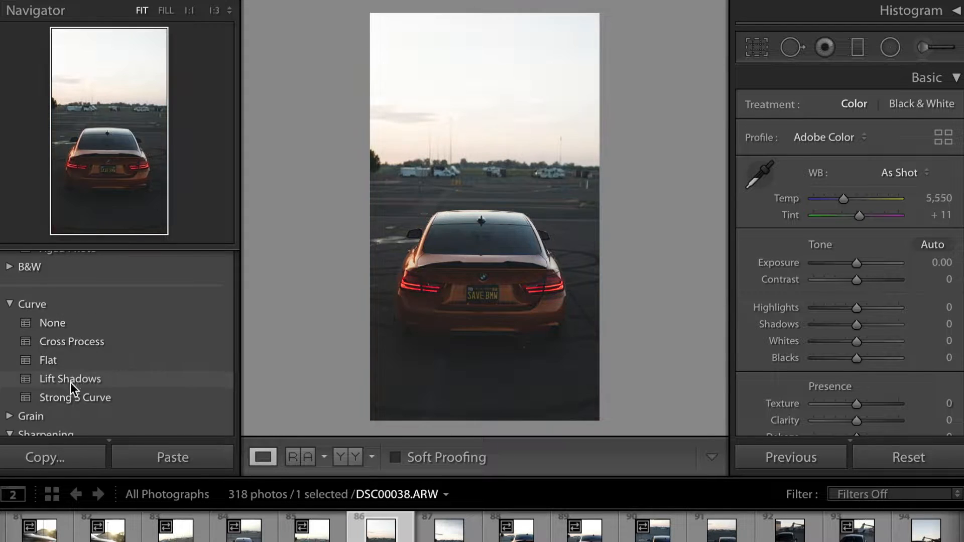
scroll(71, 384, down, 1)
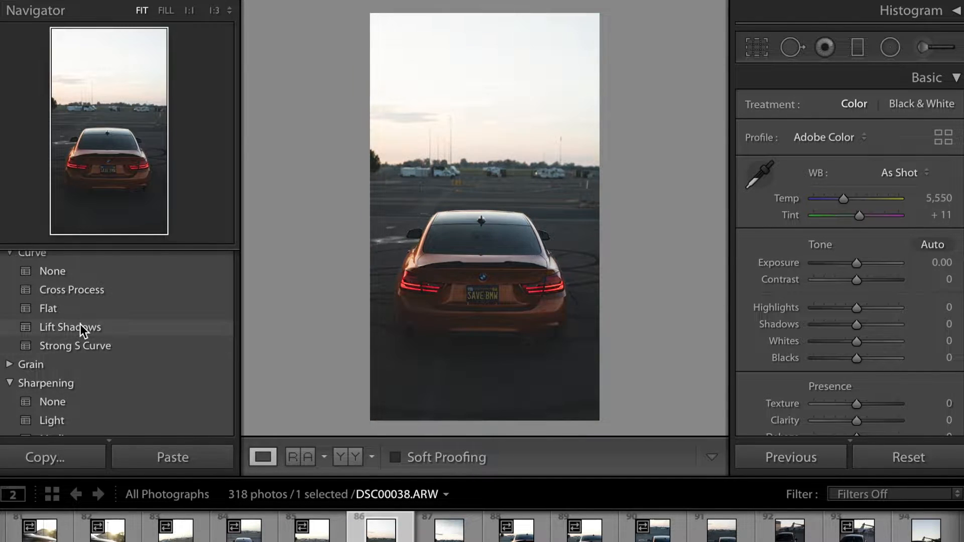
scroll(68, 370, down, 5)
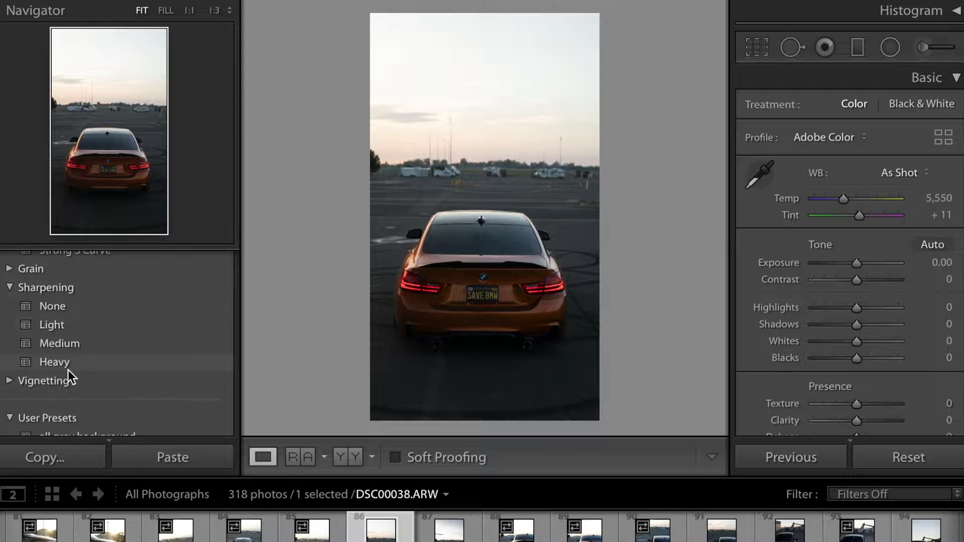
scroll(82, 330, down, 4)
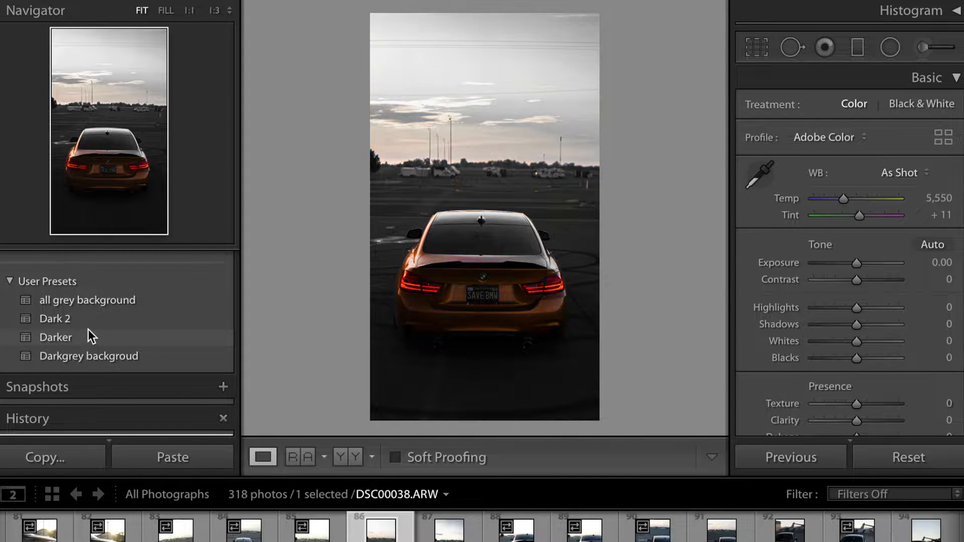
click(109, 296)
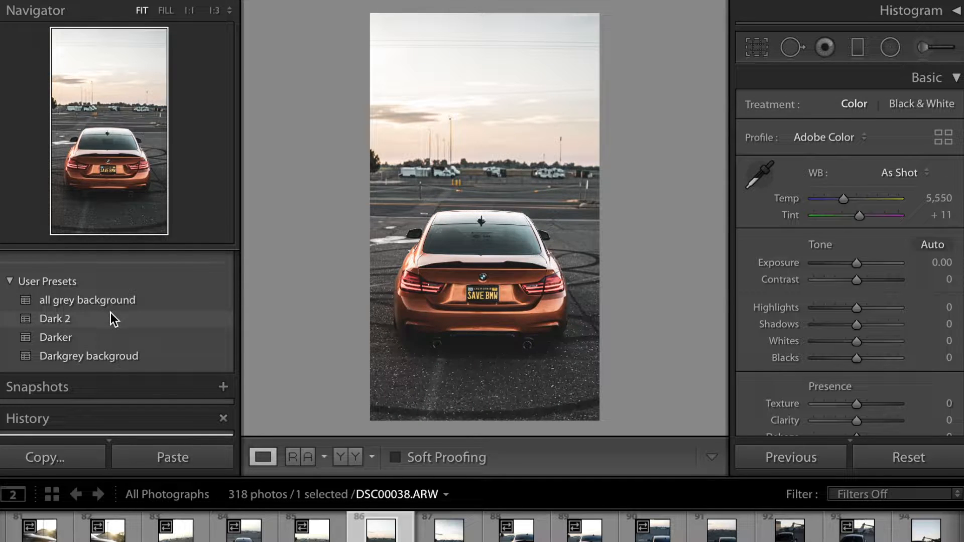
click(110, 316)
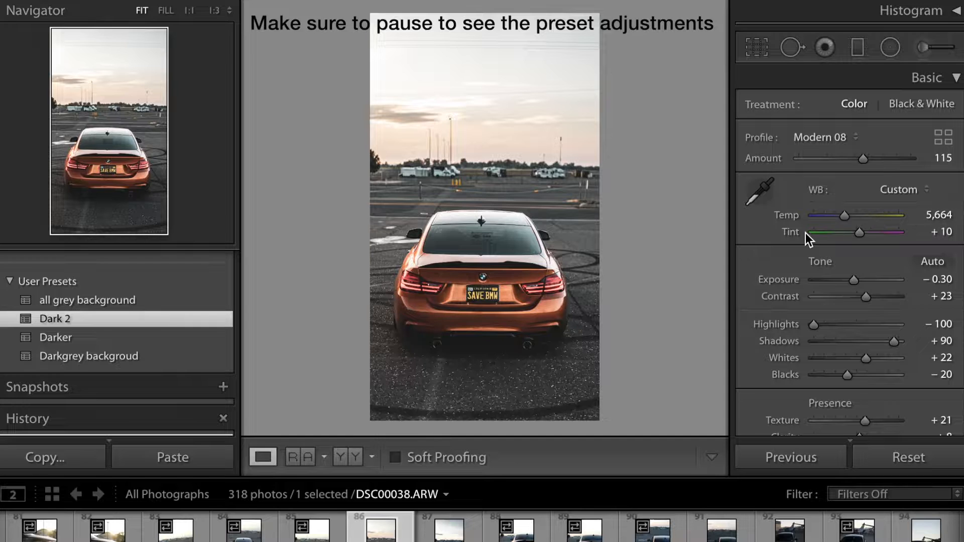
Step: Set the white balance Temp to 4,907 and Tint to +5
mouse_move(844, 216)
mouse_down()
mouse_move(896, 215)
mouse_move(799, 214)
mouse_move(853, 217)
mouse_up()
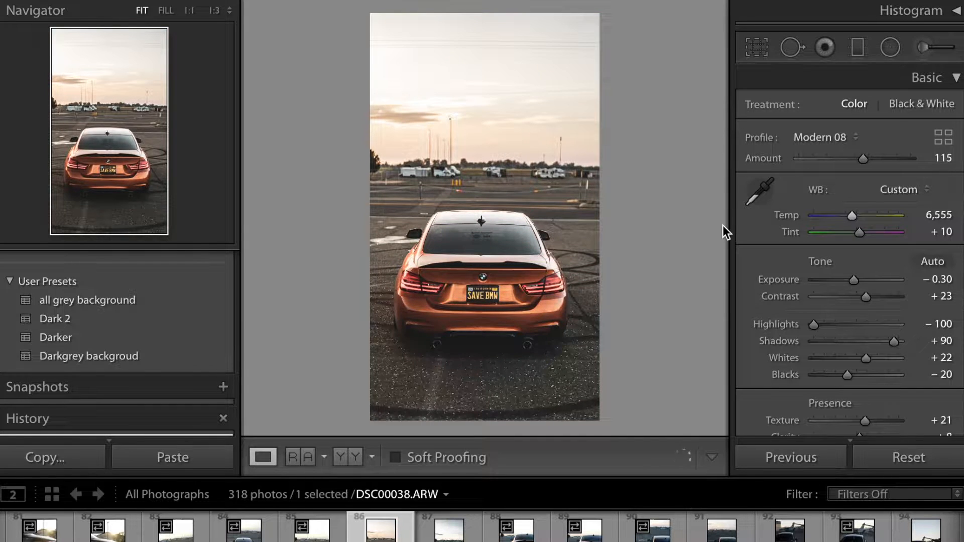
drag(726, 227, 609, 219)
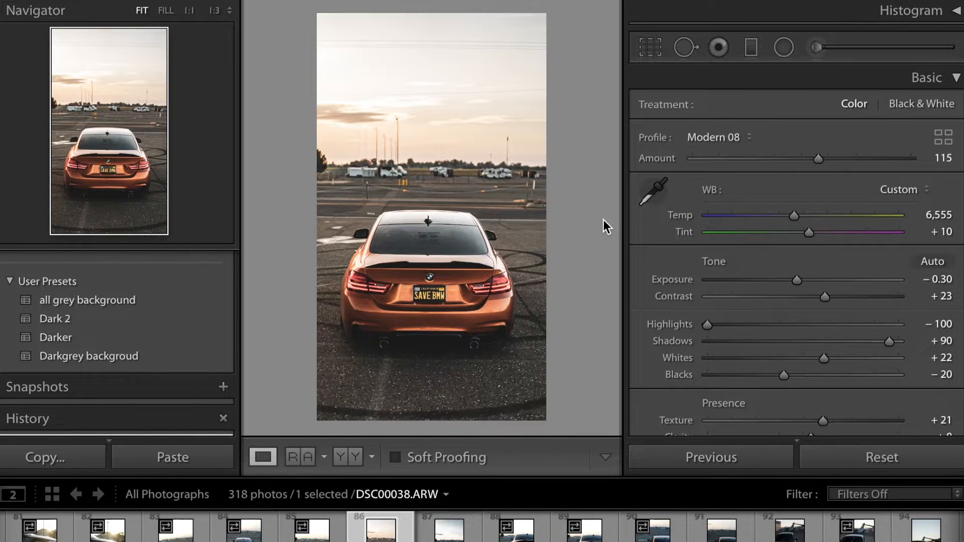
drag(794, 216, 762, 206)
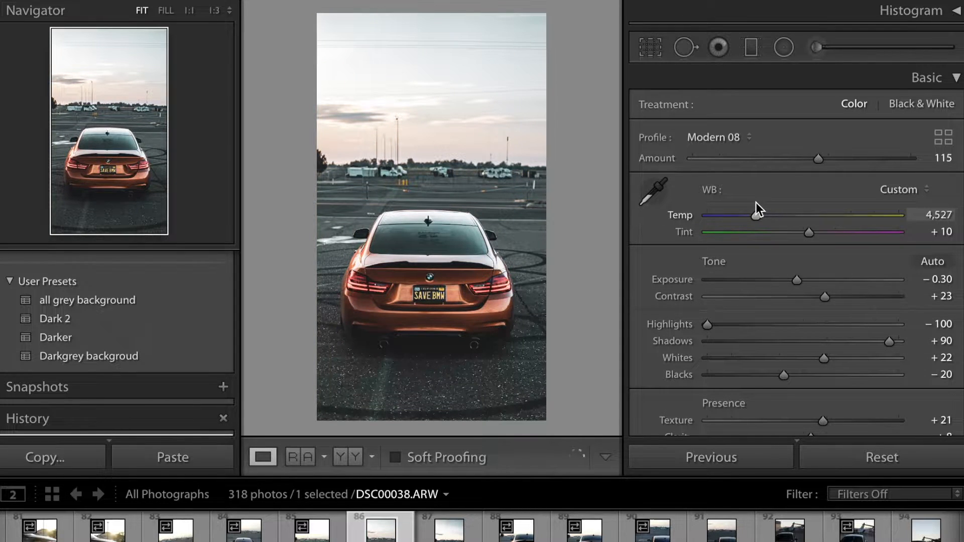
drag(763, 207, 762, 207)
mouse_move(808, 233)
mouse_down()
mouse_move(778, 246)
mouse_move(802, 248)
mouse_up()
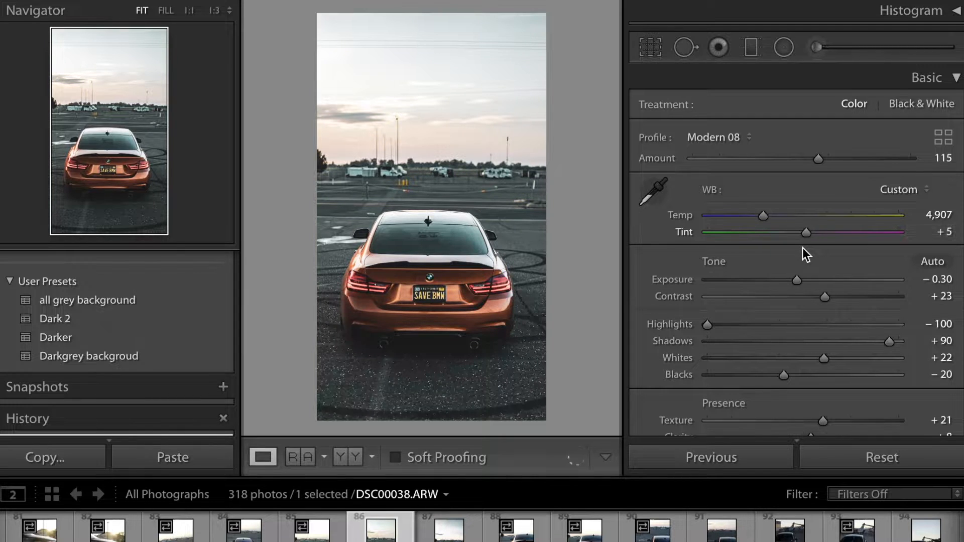
Step: Adjust the Tone sliders: exposure to -0.15, highlights and whites fully down, with tweaks to contrast, shadows and blacks
mouse_move(798, 282)
mouse_down()
mouse_move(824, 282)
mouse_move(761, 277)
mouse_move(852, 282)
mouse_move(788, 285)
mouse_move(800, 286)
mouse_up()
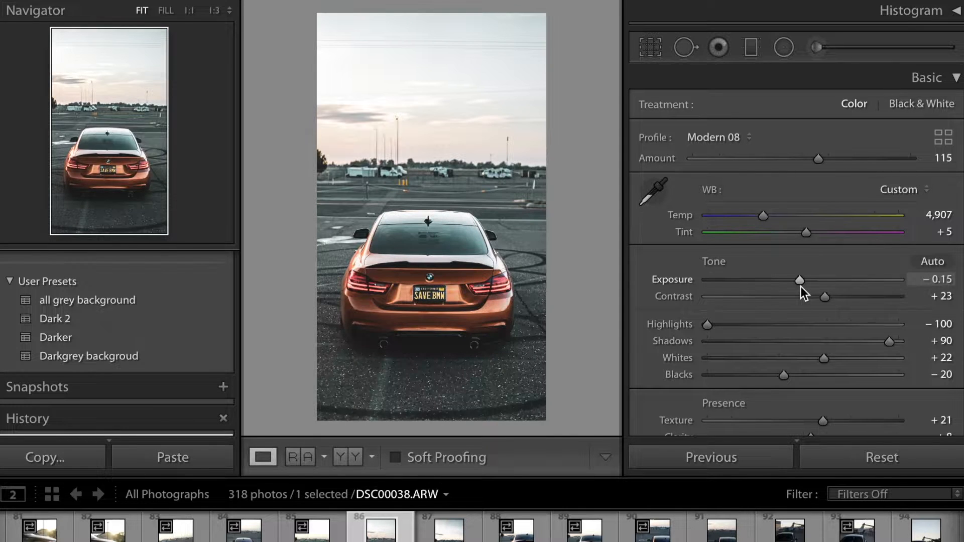
drag(801, 287, 802, 286)
mouse_move(826, 298)
mouse_down()
mouse_move(851, 299)
mouse_move(829, 300)
mouse_up()
drag(829, 323, 706, 324)
mouse_move(889, 342)
mouse_down()
mouse_move(861, 340)
mouse_move(875, 342)
mouse_up()
drag(824, 358, 706, 358)
drag(783, 375, 809, 377)
Step: Adjust the four Presence sliders below the Tone section
scroll(808, 374, down, 3)
drag(823, 288, 880, 289)
mouse_move(811, 305)
mouse_down()
mouse_move(822, 306)
mouse_move(796, 298)
mouse_up()
drag(825, 322, 841, 324)
drag(784, 347, 803, 347)
Step: In HSL Hue, shift Red to -4 and Orange to -1
scroll(804, 347, down, 5)
scroll(743, 348, down, 8)
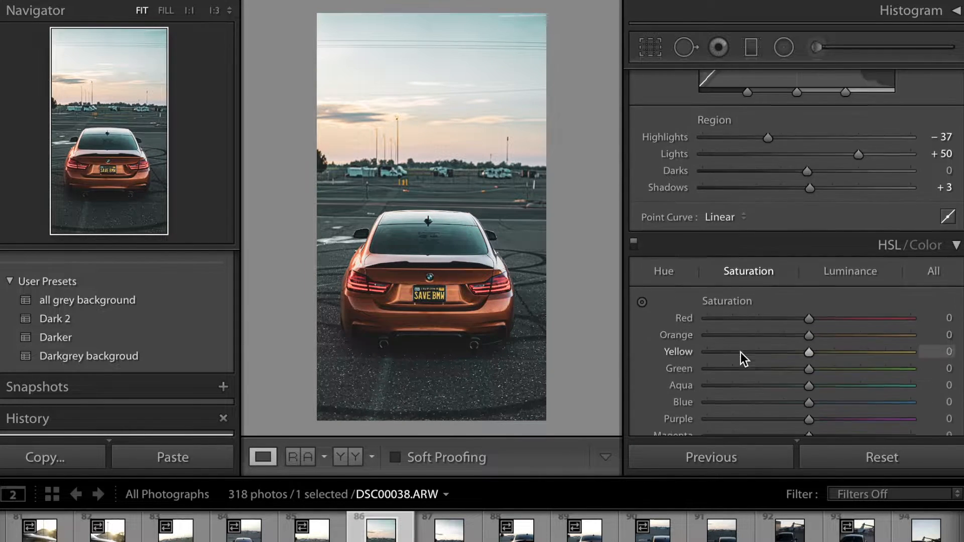
click(844, 217)
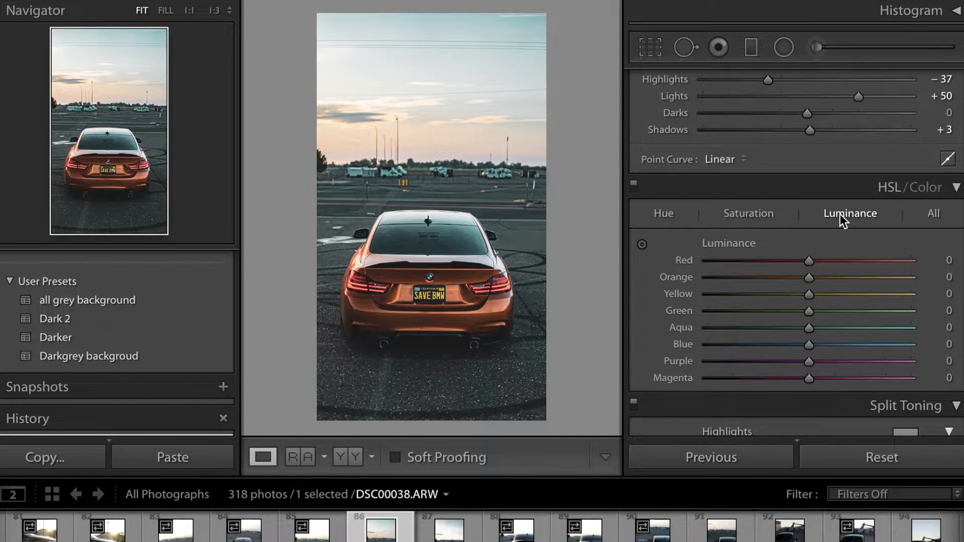
click(665, 217)
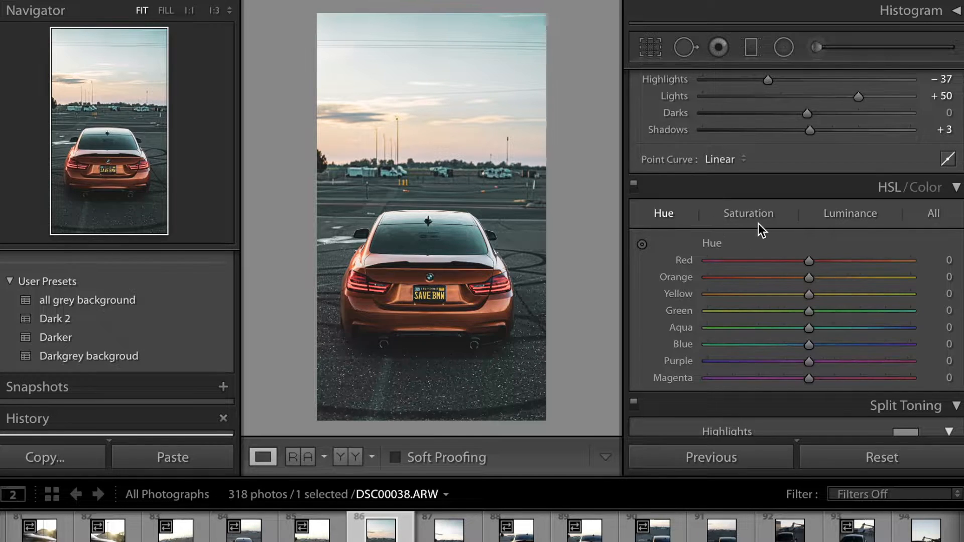
click(758, 222)
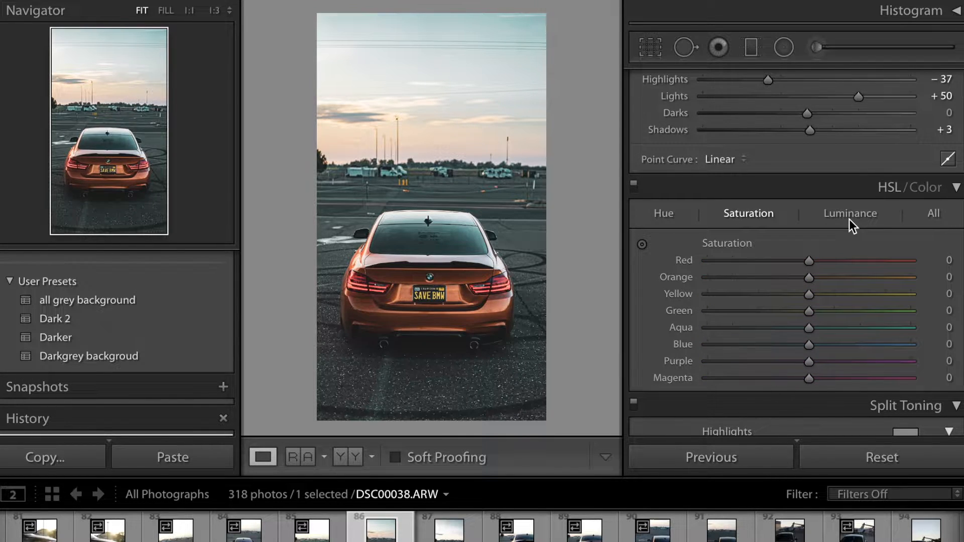
click(670, 215)
drag(809, 260, 809, 304)
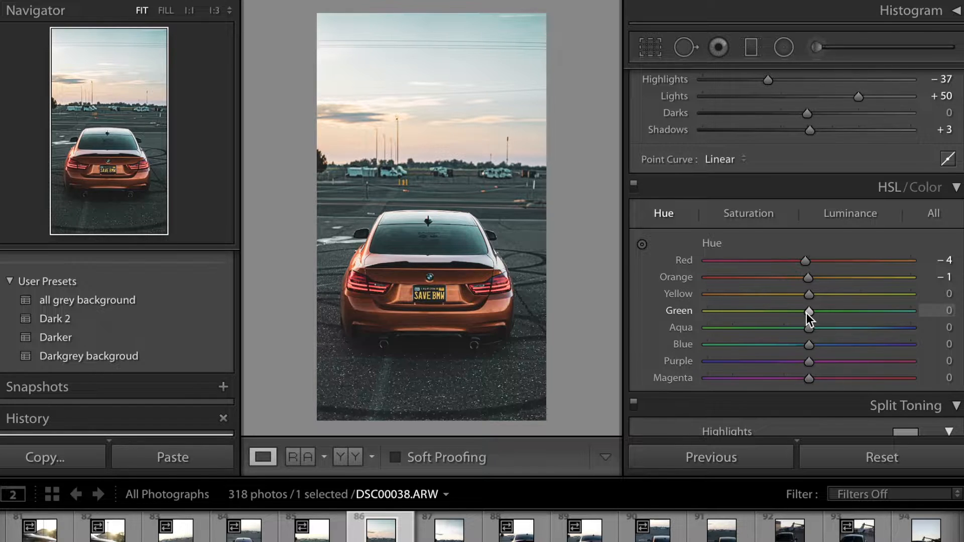
Step: Set the Aqua hue to +100 and shift the Blue hue
drag(809, 329, 463, 260)
drag(527, 264, 921, 322)
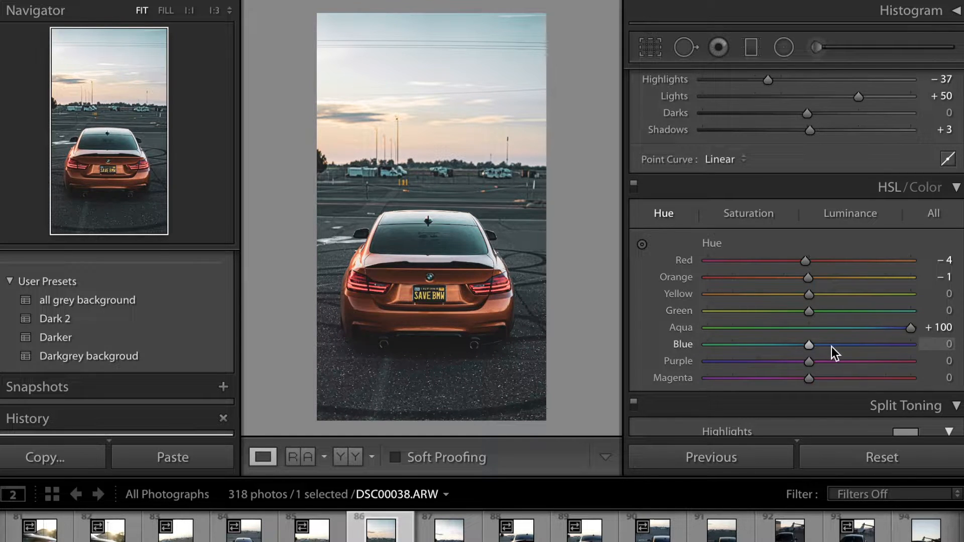
drag(809, 348, 888, 344)
drag(829, 335, 849, 339)
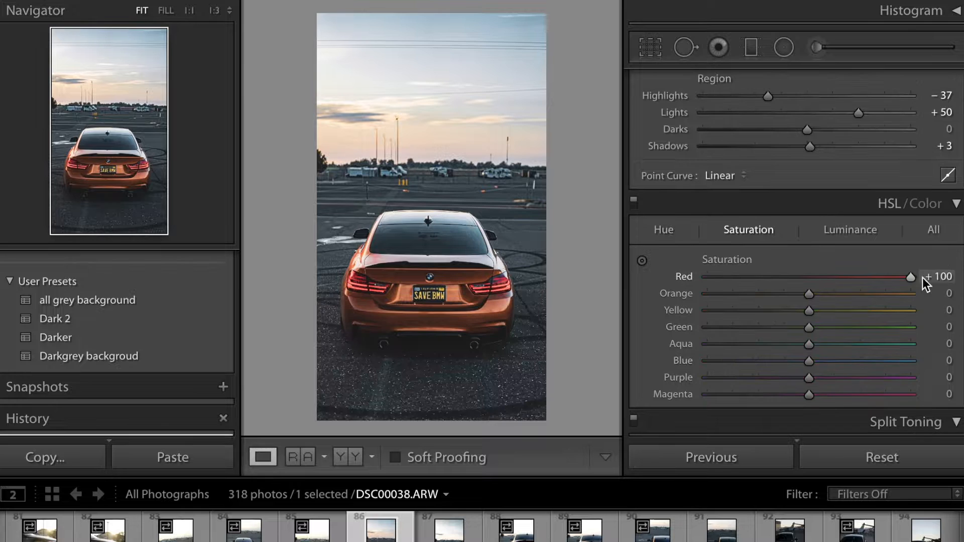
Step: Raise Red saturation to +43 and Orange luminance to +23
mouse_move(922, 277)
mouse_down()
mouse_move(797, 263)
mouse_move(857, 278)
mouse_up()
drag(808, 294, 849, 308)
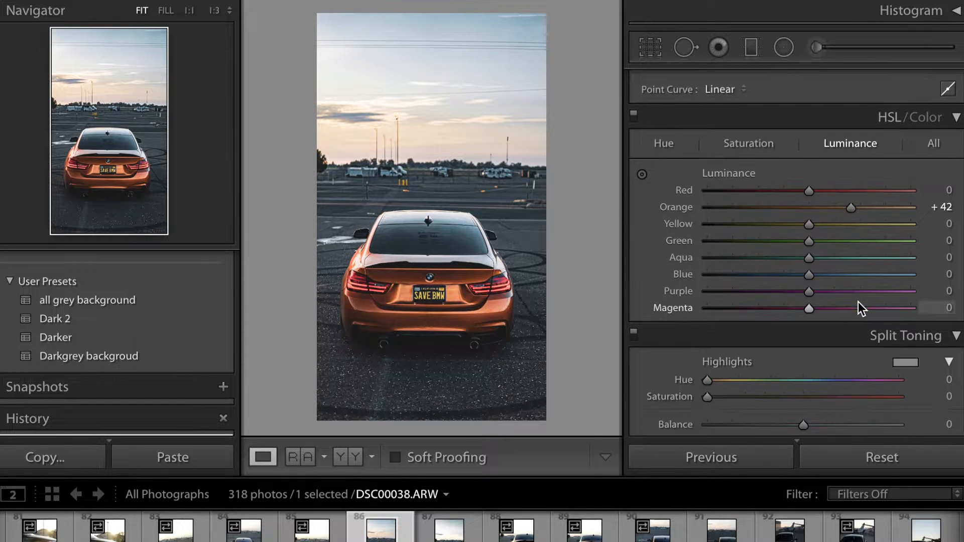
Step: Set the Calibration Green Primary hue to -23 and Blue Primary hue to -4
scroll(858, 302, down, 20)
drag(803, 350, 780, 350)
mouse_move(804, 411)
mouse_down()
mouse_move(838, 411)
mouse_move(795, 417)
mouse_up()
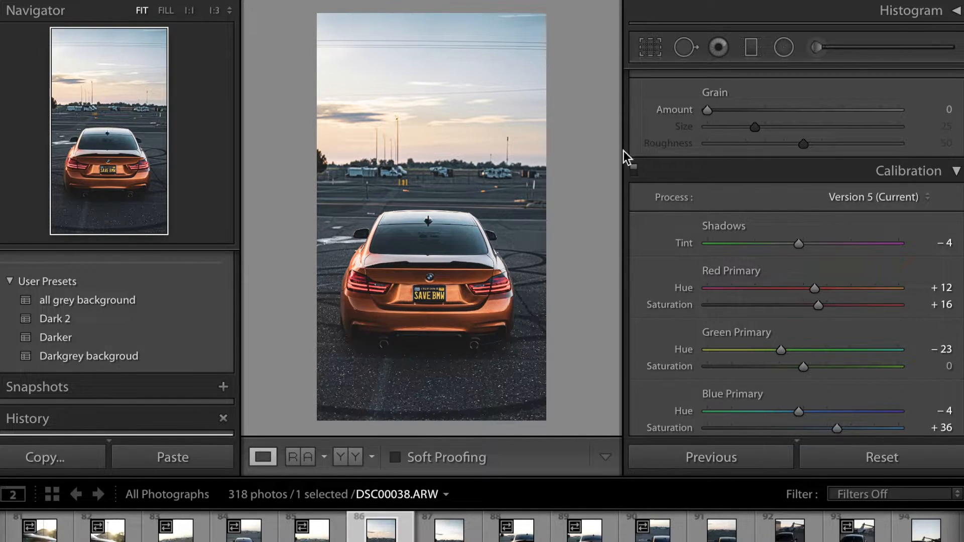
Step: Paint an Adjustment Brush mask over the car's rear around the right taillight
click(816, 48)
key(z)
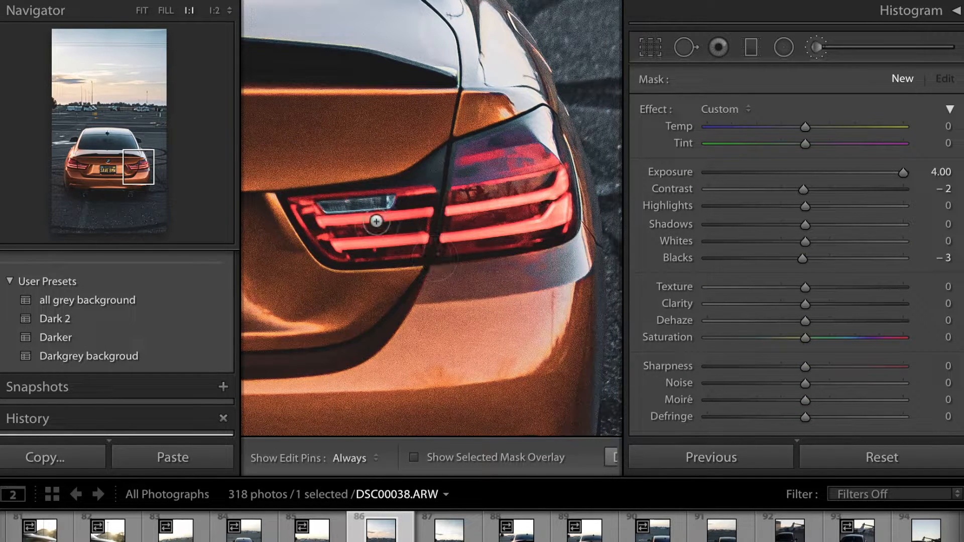
key(h)
drag(333, 242, 317, 237)
mouse_move(311, 225)
mouse_down()
mouse_move(297, 206)
mouse_move(412, 192)
mouse_move(457, 158)
mouse_move(545, 129)
mouse_move(562, 220)
mouse_move(530, 234)
mouse_move(351, 250)
mouse_move(549, 190)
mouse_move(397, 207)
mouse_move(557, 225)
mouse_move(487, 245)
mouse_move(397, 252)
mouse_move(335, 246)
mouse_up()
drag(141, 171, 76, 179)
key(h)
mouse_move(454, 205)
mouse_down()
mouse_move(301, 151)
mouse_move(452, 236)
mouse_move(543, 241)
mouse_move(310, 144)
mouse_move(512, 273)
mouse_move(302, 247)
mouse_up()
drag(78, 167, 132, 178)
Step: Lower the brush's exposure to 0.61
key(ctrl+minus)
key(ctrl+minus)
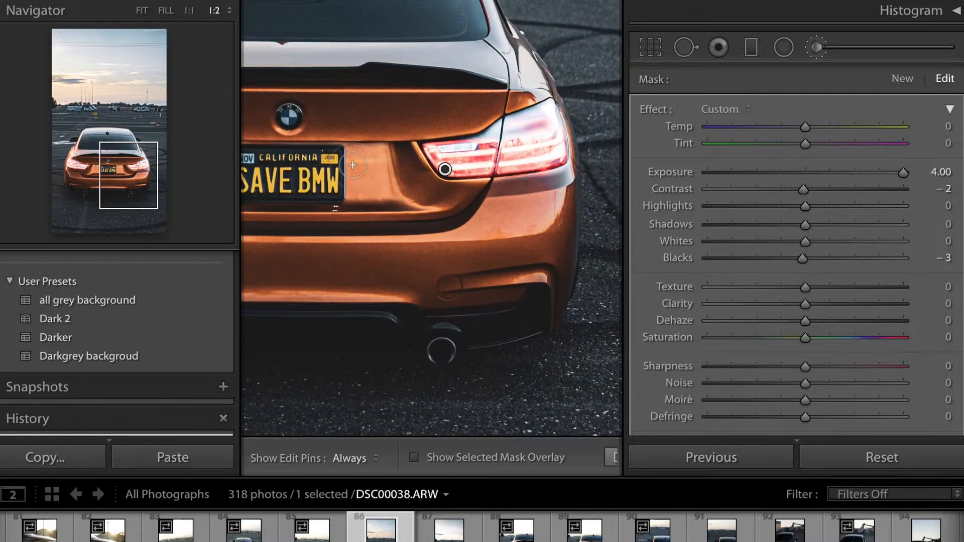
click(108, 190)
drag(108, 190, 118, 178)
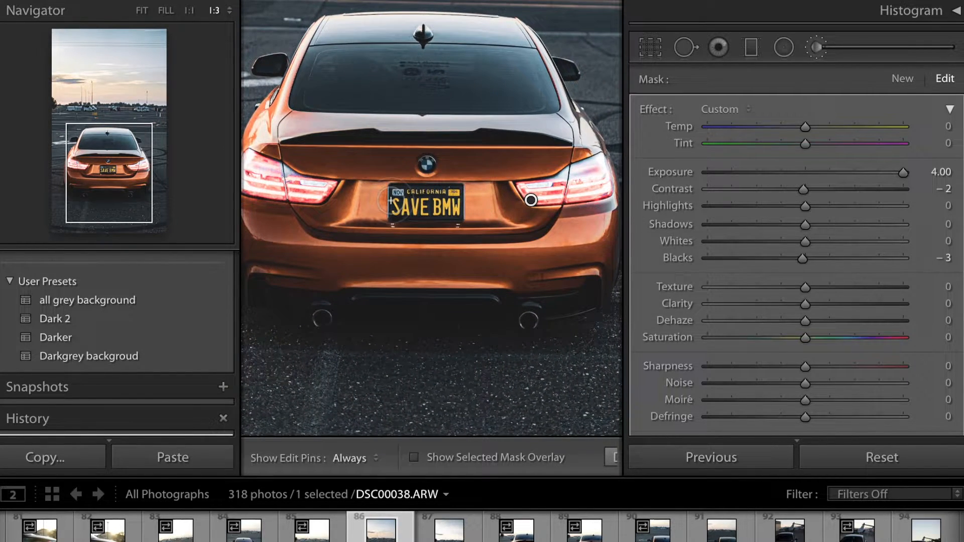
key(ctrl+minus)
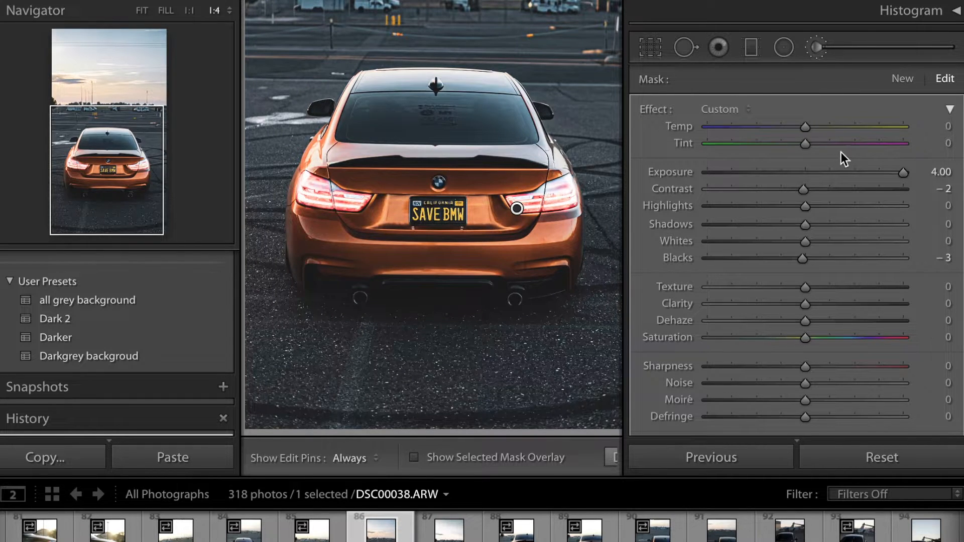
drag(884, 175, 818, 175)
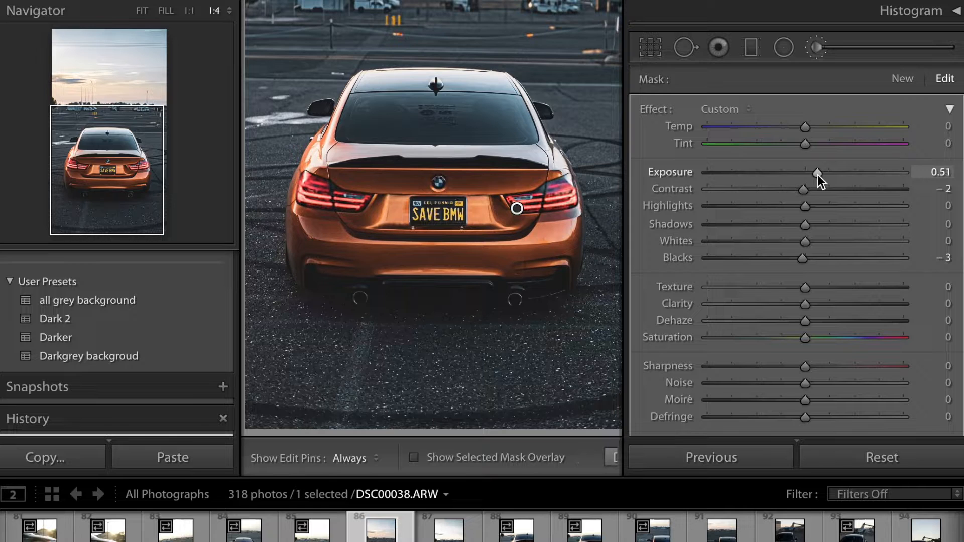
drag(818, 175, 820, 175)
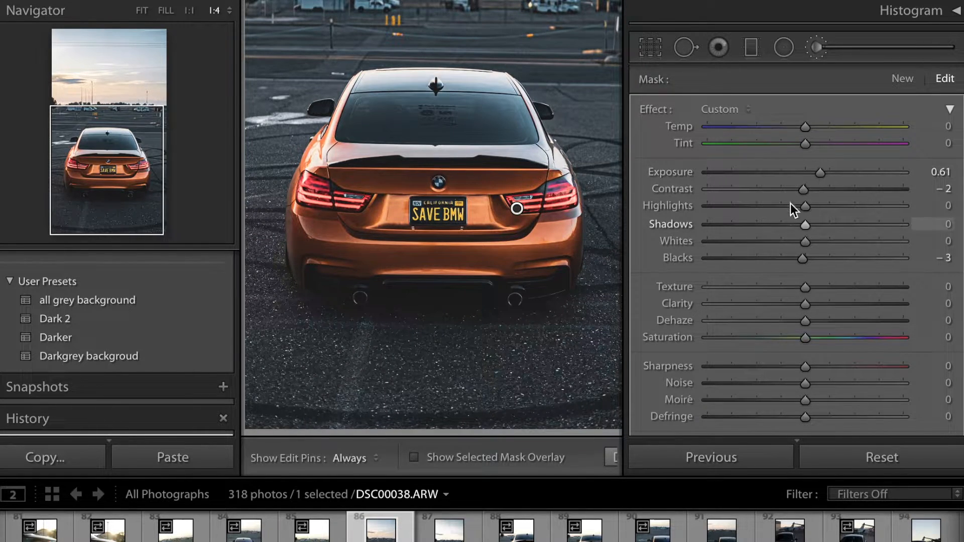
Step: Set the brush's contrast to 23, highlights -39, shadows -11, whites 19 and texture 27
drag(804, 190, 846, 220)
drag(733, 201, 767, 207)
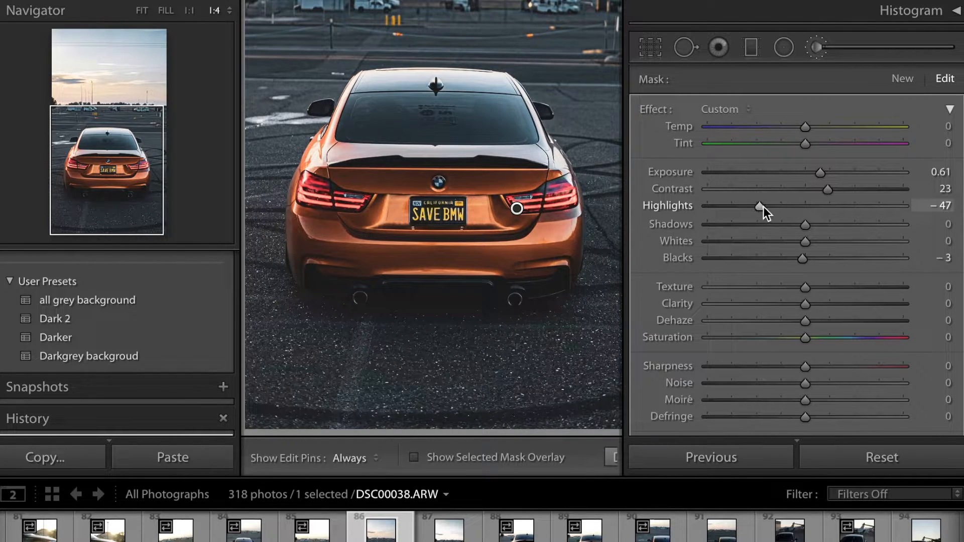
drag(770, 206, 828, 244)
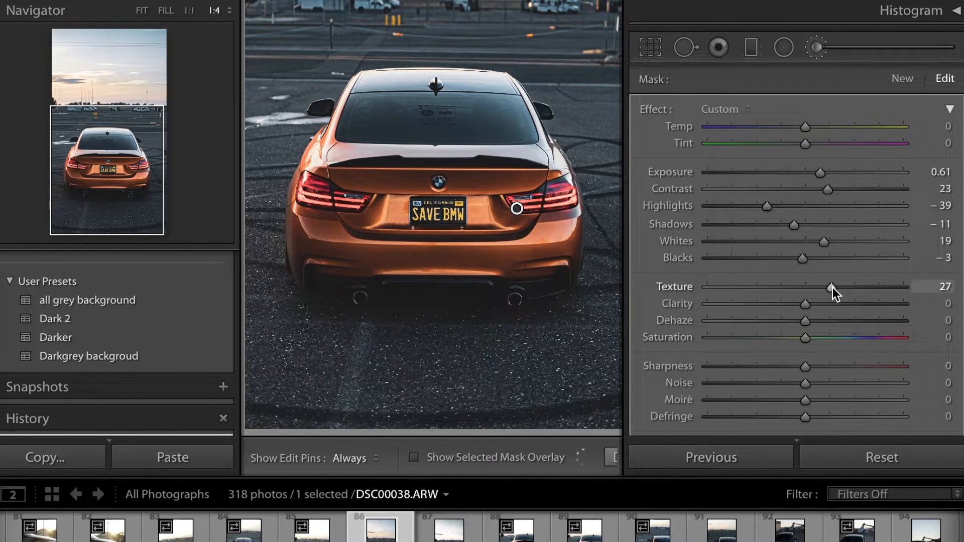
Step: Set the brush's clarity to 25, dehaze to 25 and saturation to 29
drag(809, 306, 836, 338)
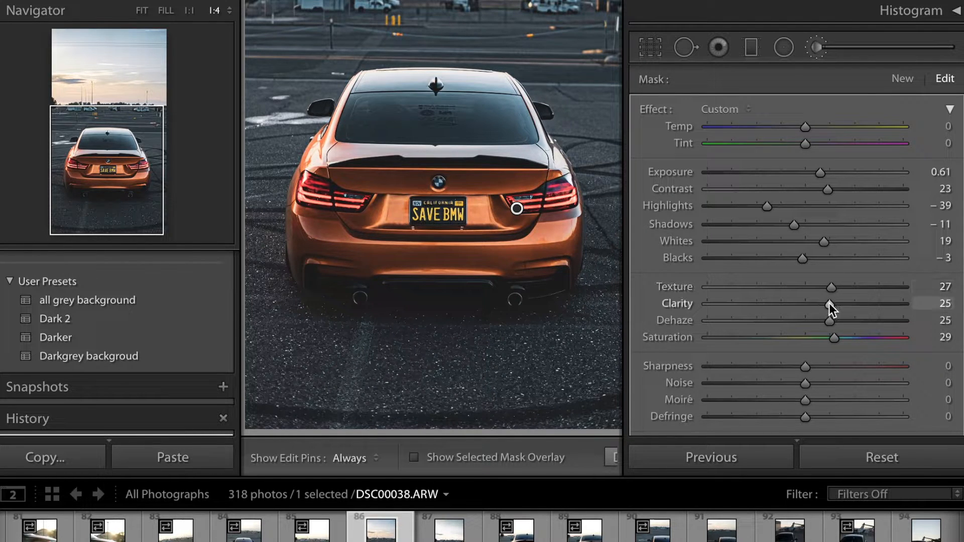
Step: Raise the taillight brush's clarity to 42 and its exposure to 1.03
drag(845, 303, 846, 303)
drag(822, 175, 833, 175)
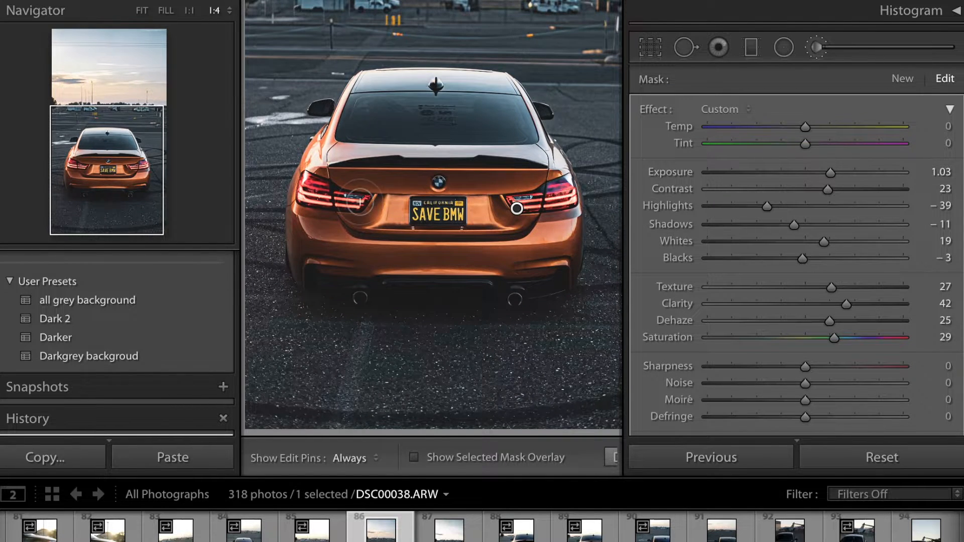
Step: Reselect the taillight brush pin, set its sharpness to 37, and close the Adjustment Brush
key(ctrl+minus)
key(ctrl+plus)
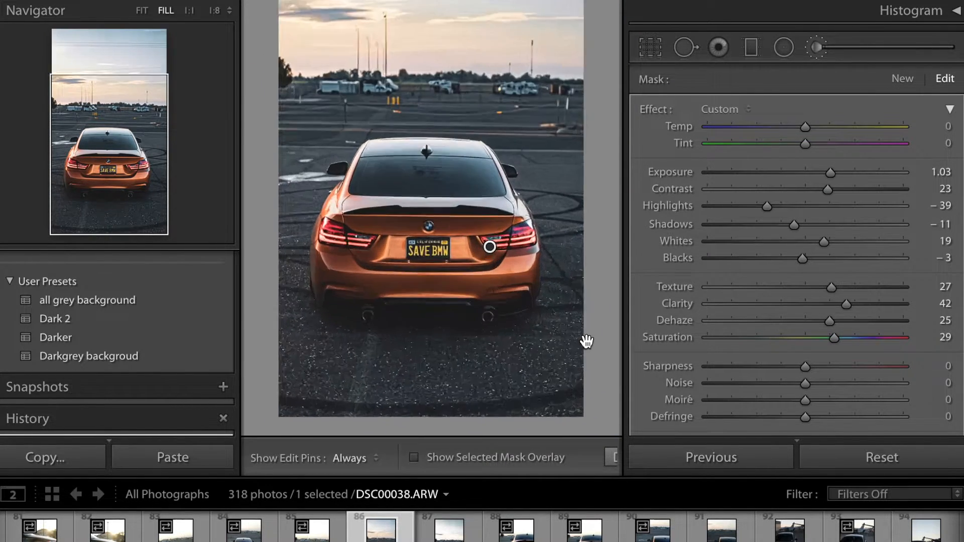
click(818, 45)
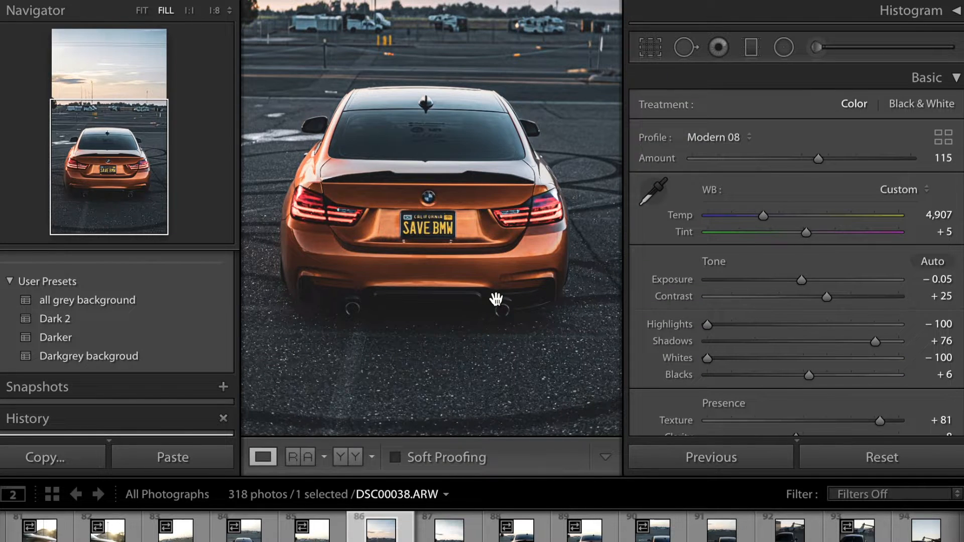
click(496, 298)
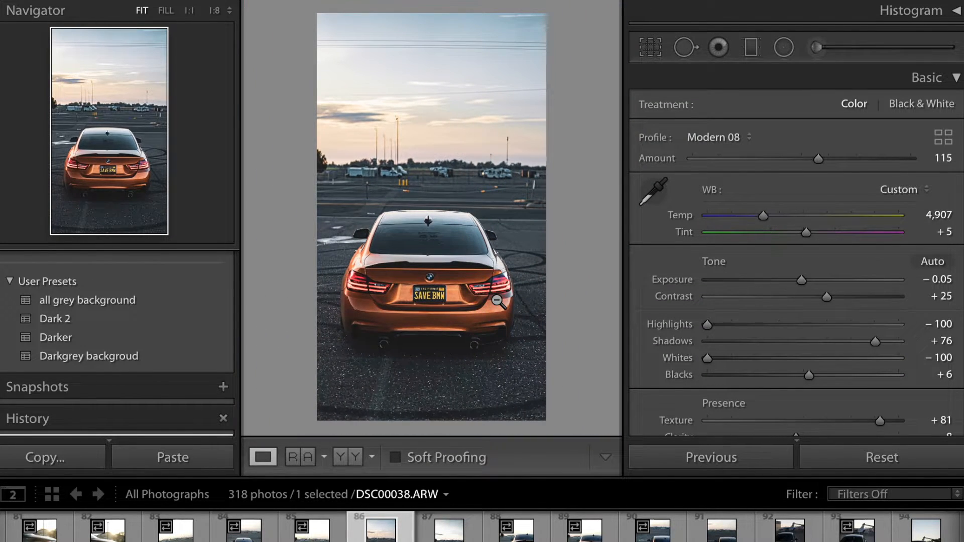
click(818, 46)
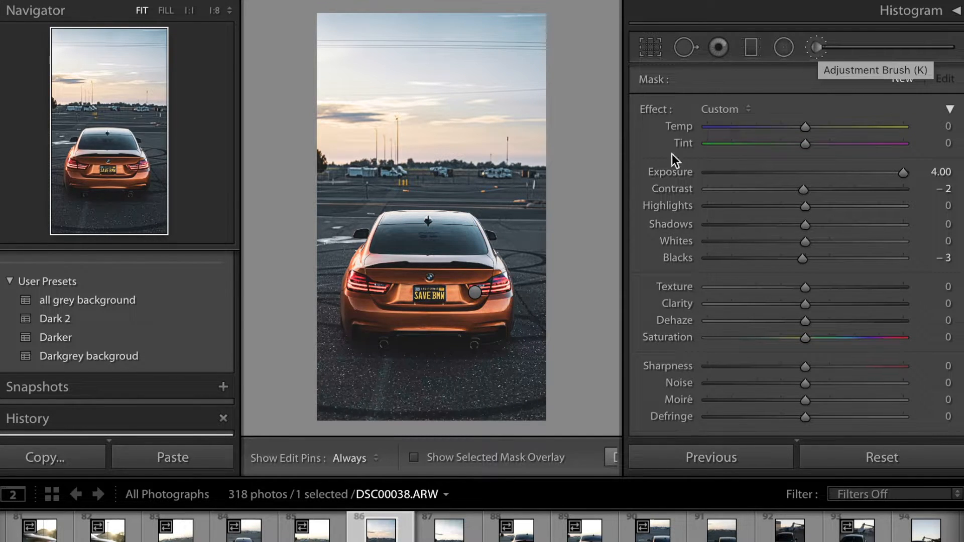
click(475, 291)
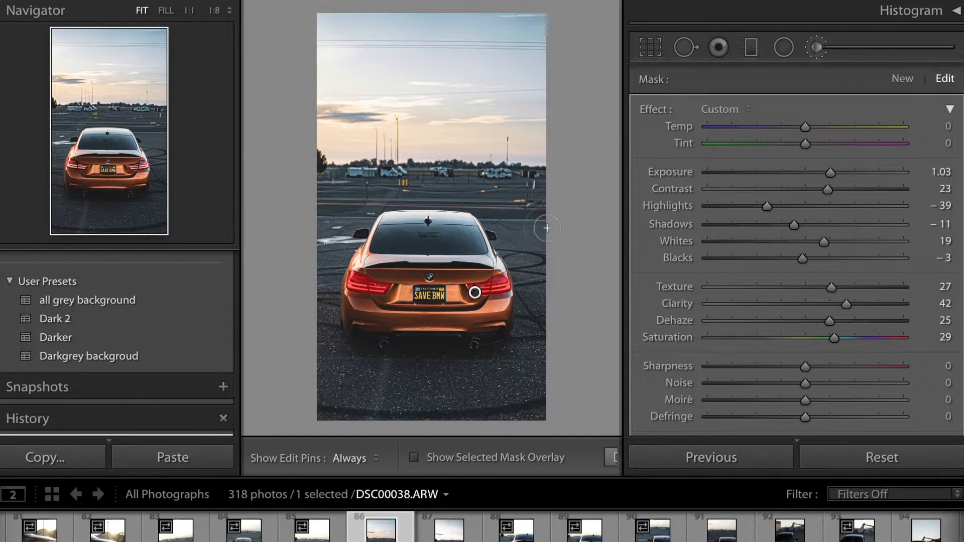
scroll(751, 269, down, 5)
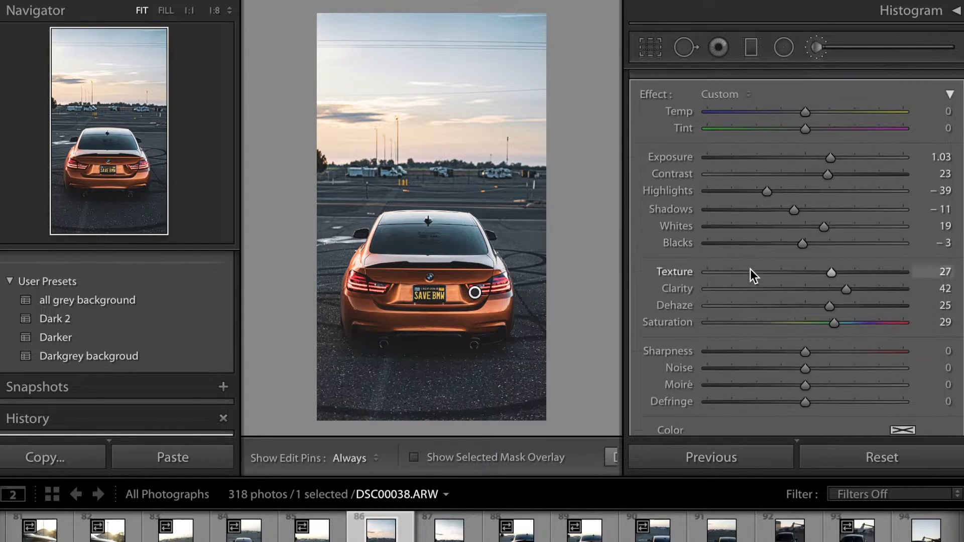
drag(818, 231, 845, 228)
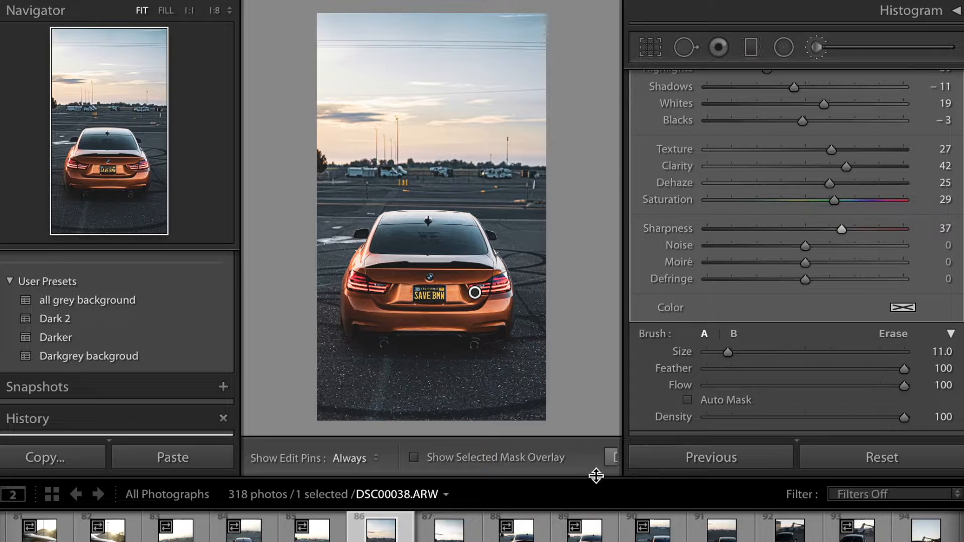
click(610, 458)
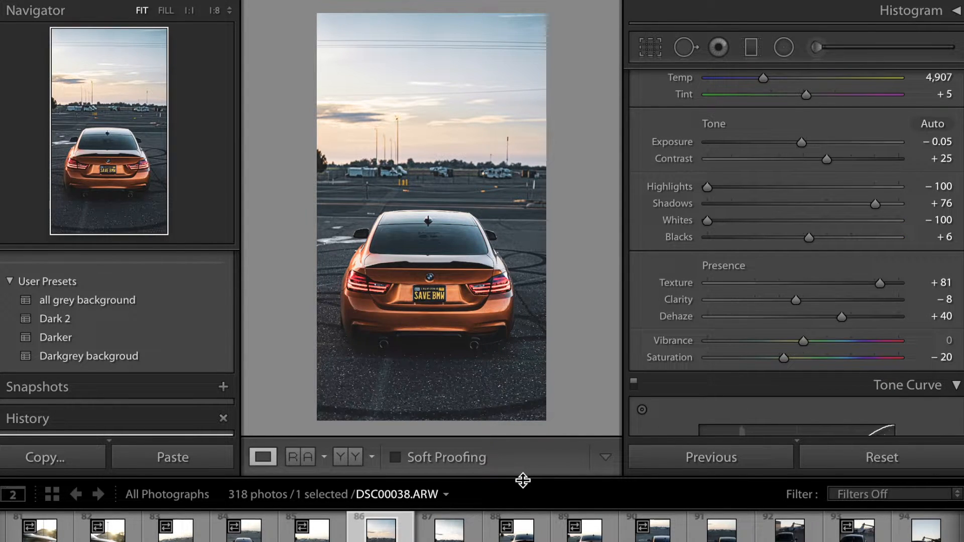
Step: Compare the before and after versions of the photo and inspect the car's rear up close
key(backslash)
key(backslash)
key(backslash)
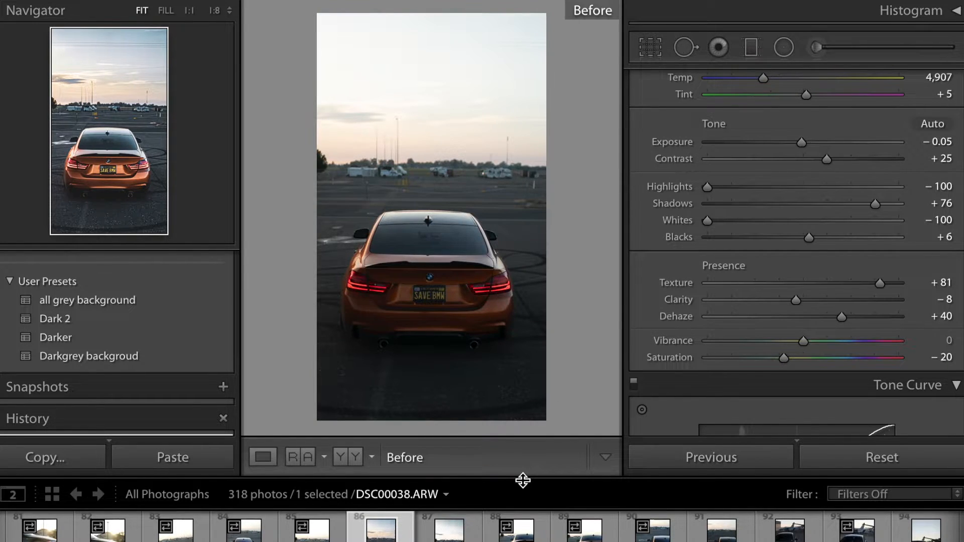
key(backslash)
key(backslash)
key(backslash)
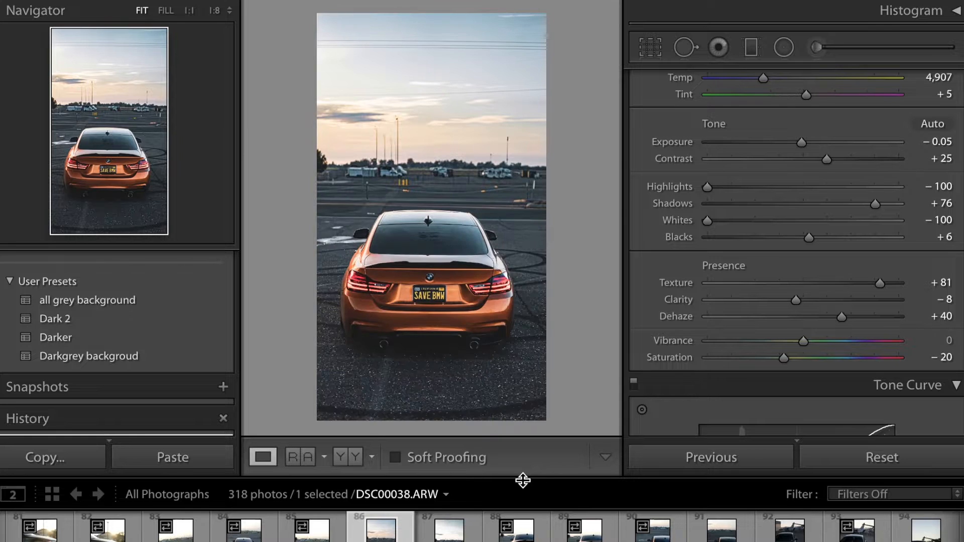
key(backslash)
key(backslash)
click(432, 264)
drag(120, 139, 101, 150)
click(346, 212)
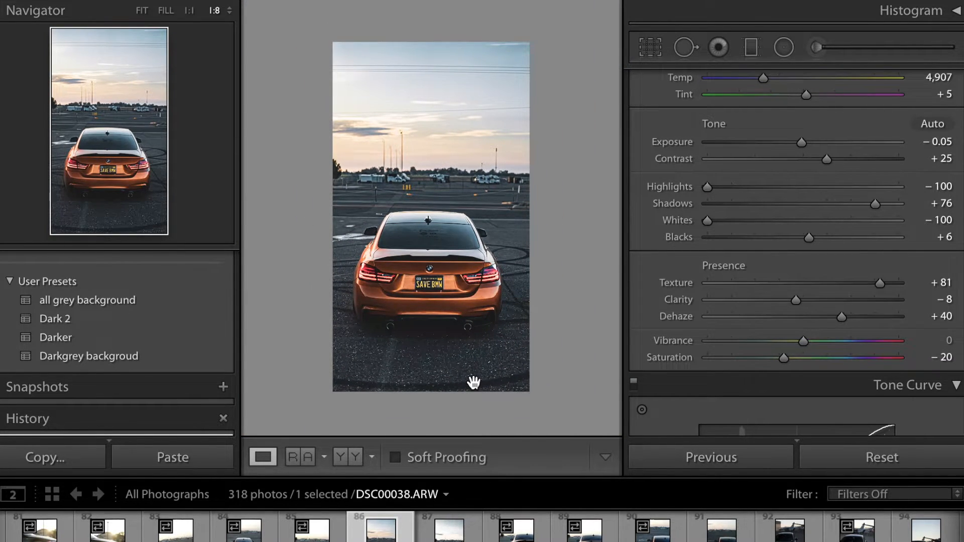
click(424, 323)
drag(155, 171, 137, 181)
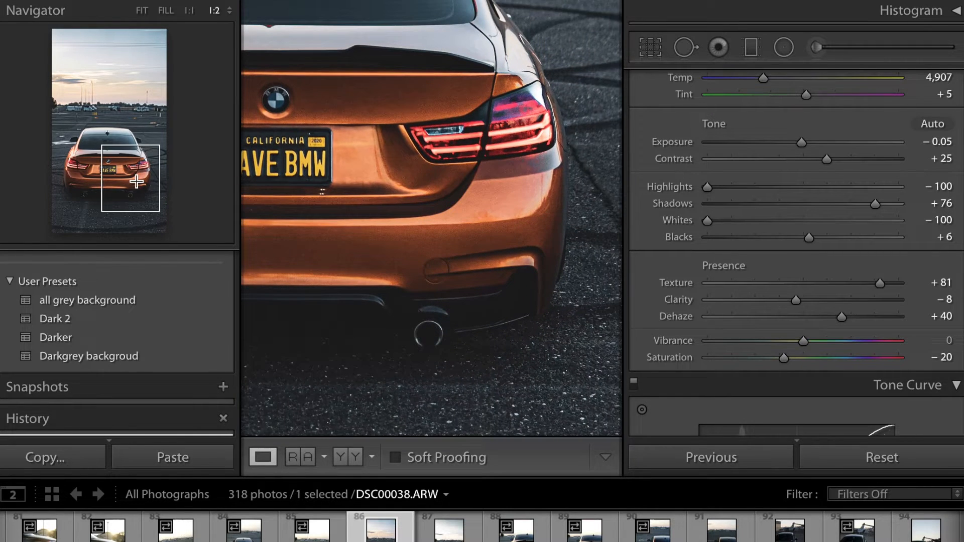
Step: Paint a new Adjustment Brush mask across the car's lower rear bumper, undoing the last stroke
click(816, 47)
scroll(516, 288, down, 2)
key(h)
mouse_move(517, 289)
mouse_down()
mouse_move(521, 303)
mouse_move(366, 300)
mouse_move(513, 294)
mouse_up()
mouse_move(512, 293)
mouse_down()
mouse_move(422, 290)
mouse_move(289, 310)
mouse_up()
drag(360, 294, 358, 318)
key(ctrl+z)
key(z)
key(h)
Step: Set the bumper brush's exposure to 1.33, contrast to 12 and shadows to -13
mouse_move(847, 173)
mouse_down()
mouse_move(831, 174)
mouse_move(838, 175)
mouse_up()
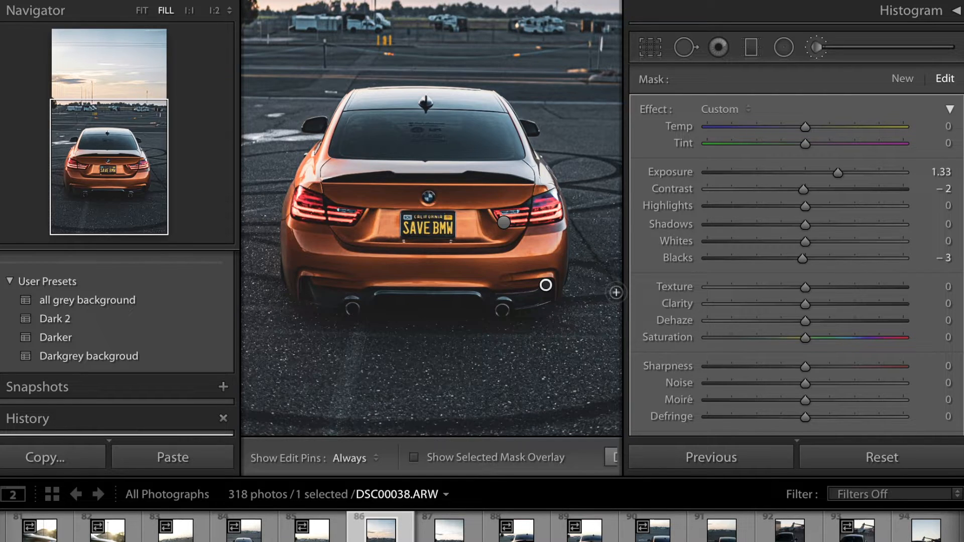
key(h)
key(h)
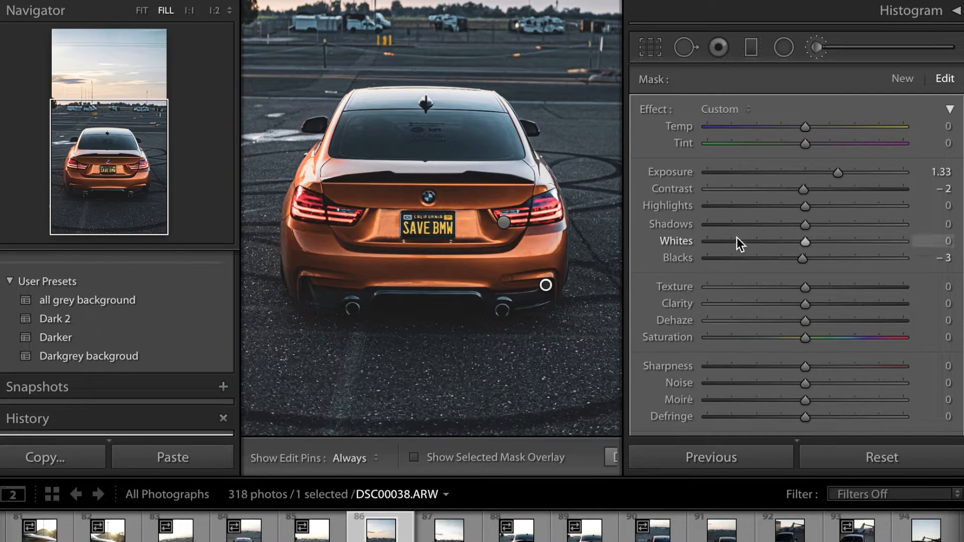
drag(800, 192, 841, 177)
mouse_move(805, 224)
mouse_down()
mouse_move(755, 215)
mouse_move(797, 231)
mouse_up()
Step: Set the bumper brush's clarity to 16, texture 28, dehaze 24, sharpness 8 and exposure 1.76
drag(808, 304, 823, 304)
drag(807, 287, 838, 284)
drag(806, 321, 831, 321)
drag(807, 367, 816, 370)
drag(841, 173, 852, 171)
Step: Compare the before and after views of the bumper brush edit and close the brush
key(backslash)
key(backslash)
key(backslash)
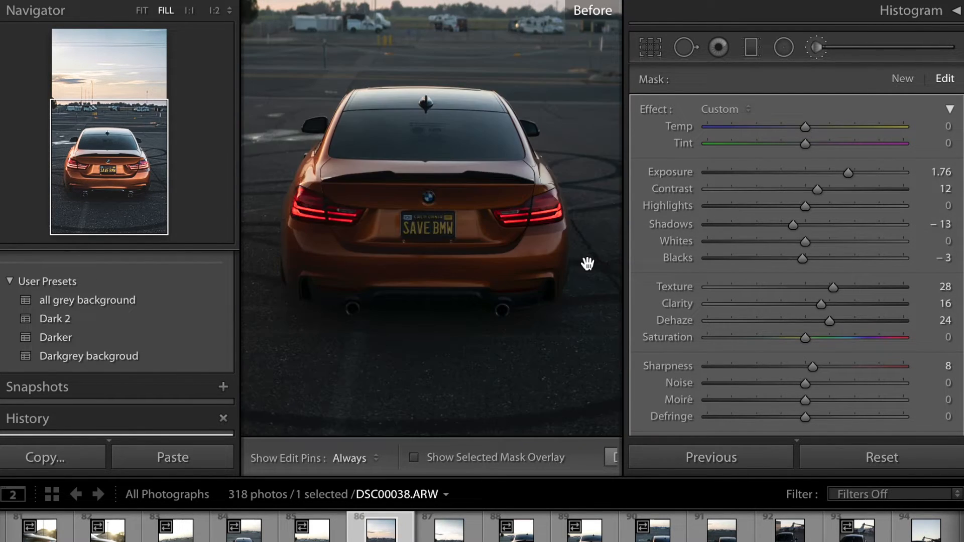
key(backslash)
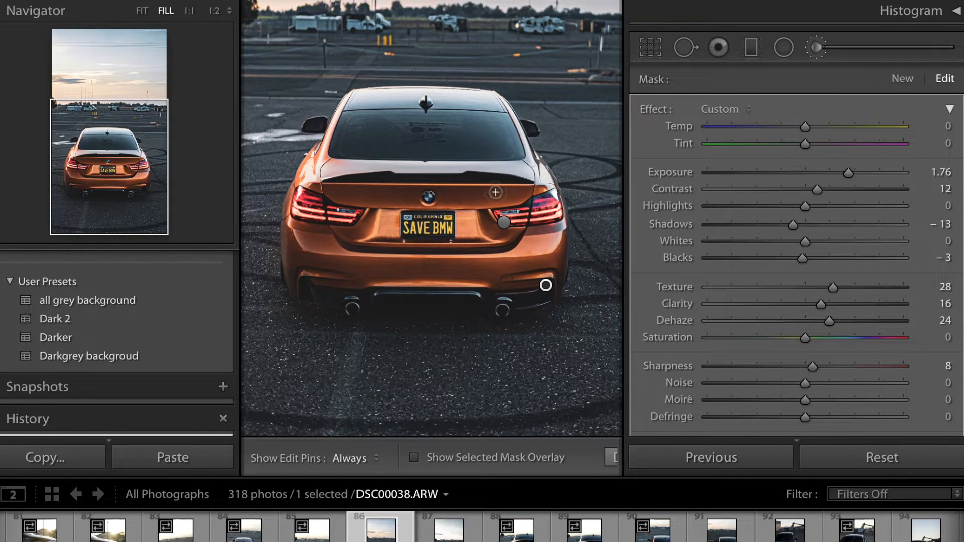
click(814, 45)
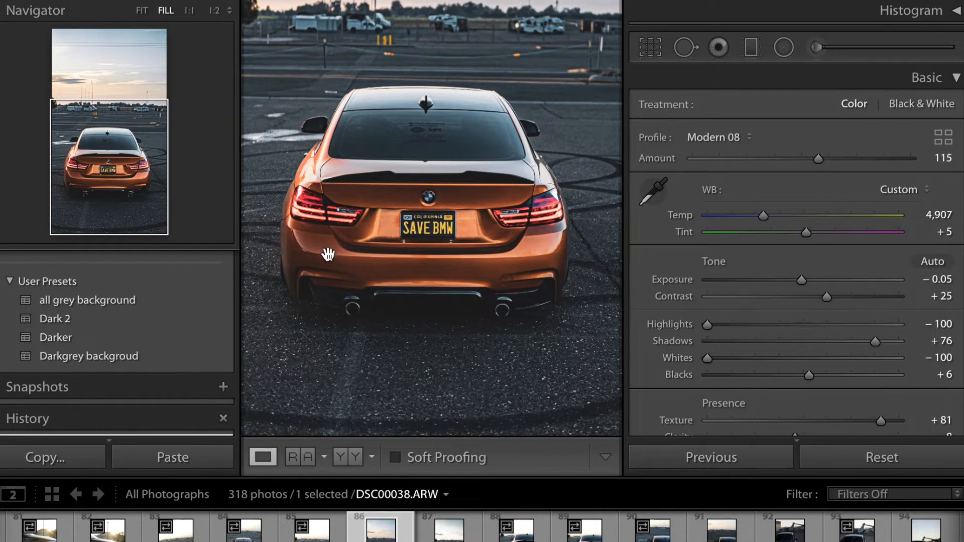
Step: Zoom in on the BMW logo and paint a new Adjustment Brush mask over it
click(426, 227)
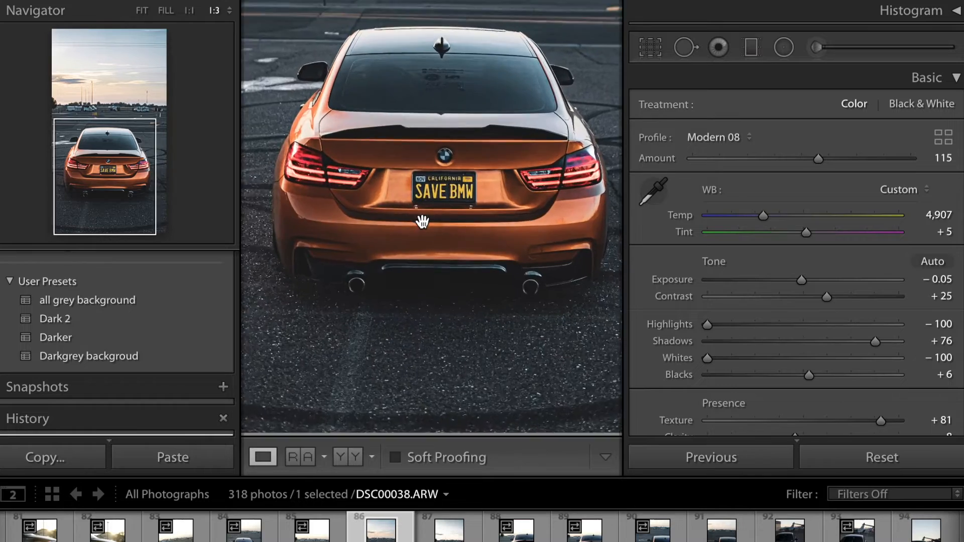
key(ctrl+equal)
key(ctrl+equal)
drag(119, 183, 107, 153)
click(817, 47)
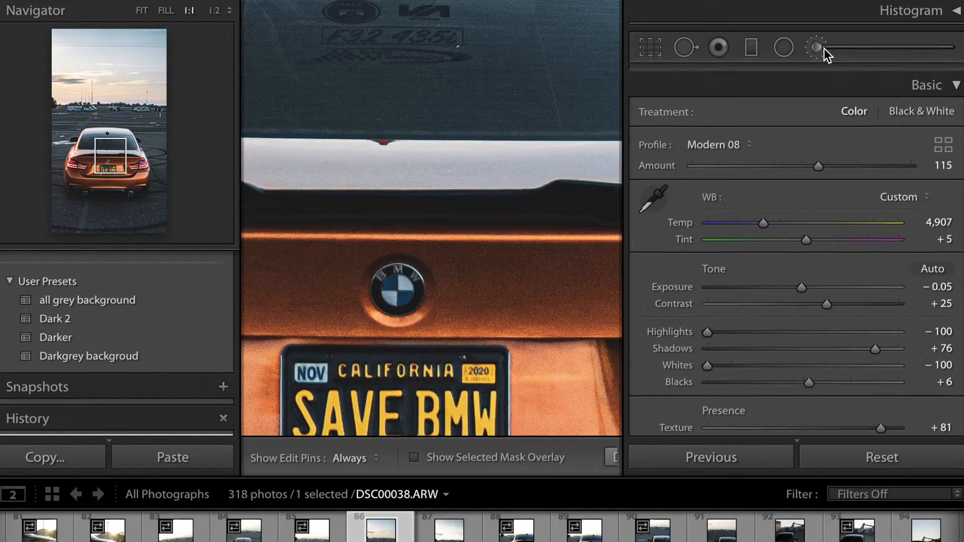
mouse_move(396, 301)
mouse_down()
mouse_move(388, 284)
mouse_move(399, 277)
mouse_move(418, 289)
mouse_move(411, 309)
mouse_move(378, 297)
mouse_move(383, 283)
mouse_move(413, 289)
mouse_move(387, 285)
mouse_move(409, 278)
mouse_move(416, 293)
mouse_move(411, 276)
mouse_move(387, 280)
mouse_move(385, 292)
mouse_move(420, 301)
mouse_move(378, 288)
mouse_move(402, 281)
mouse_move(401, 298)
mouse_move(387, 275)
mouse_move(411, 273)
mouse_move(406, 296)
mouse_up()
Step: Set the logo brush's exposure to 0.43, contrast 10, clarity 20 and saturation 21
drag(891, 171, 815, 194)
drag(812, 337, 832, 335)
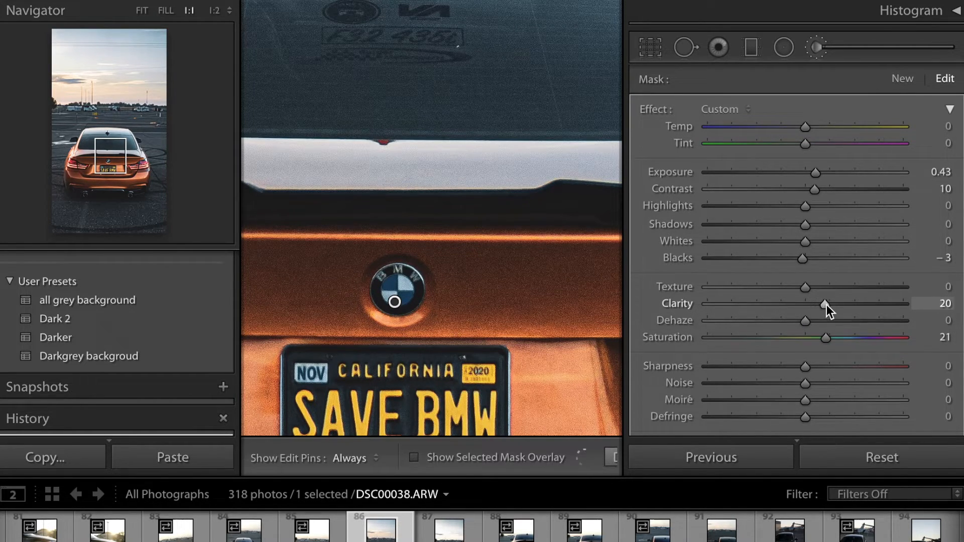
Step: Set the logo brush's texture to 11, dehaze 19, sharpness 43 and exposure 0.73, then close the brush
drag(805, 287, 816, 287)
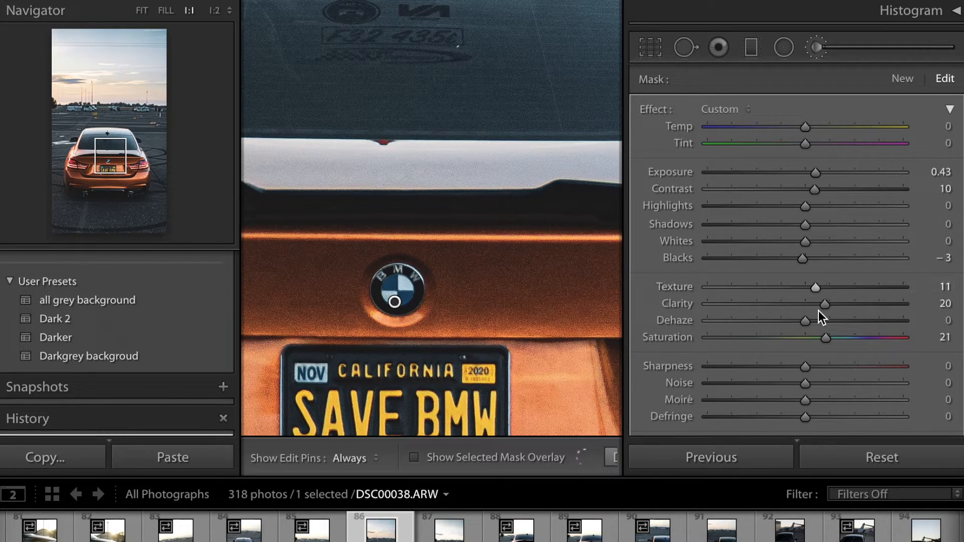
drag(806, 321, 824, 321)
drag(814, 364, 854, 363)
drag(819, 173, 827, 172)
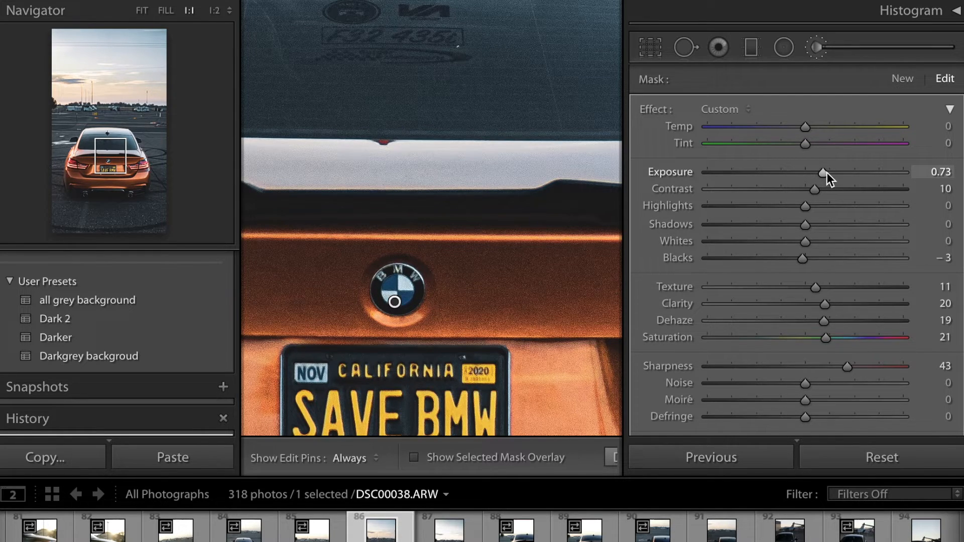
click(610, 458)
click(488, 293)
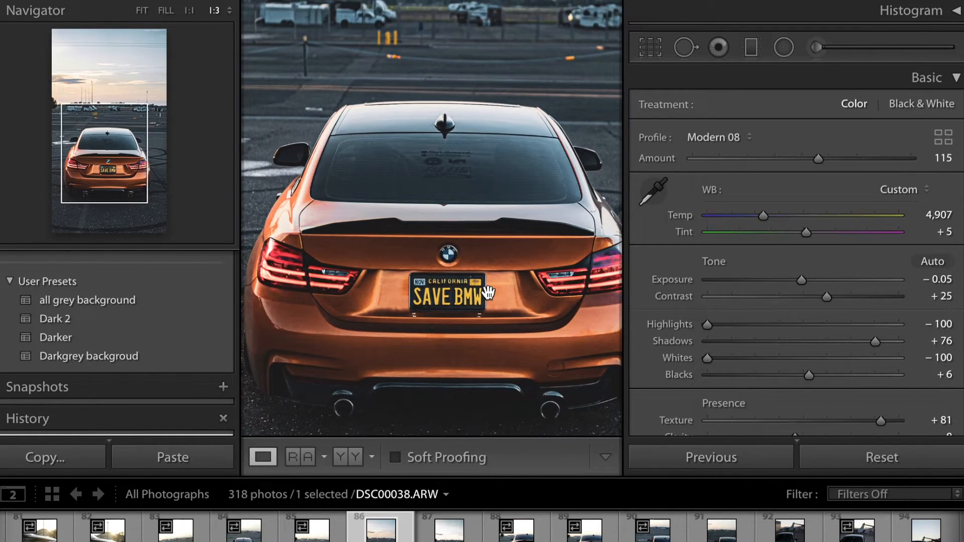